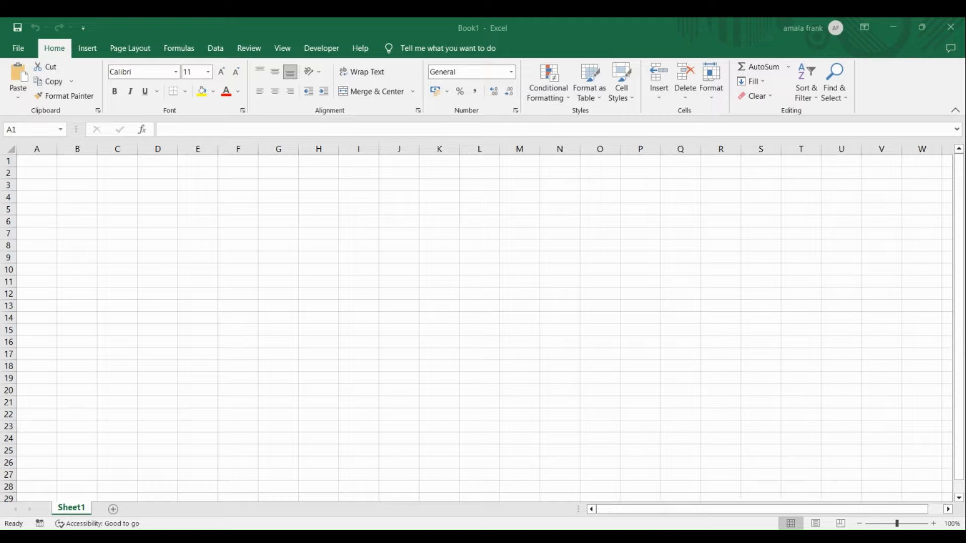
# Step: Enlarge the worksheet view to 240% zoom
pyautogui.click(185, 244)
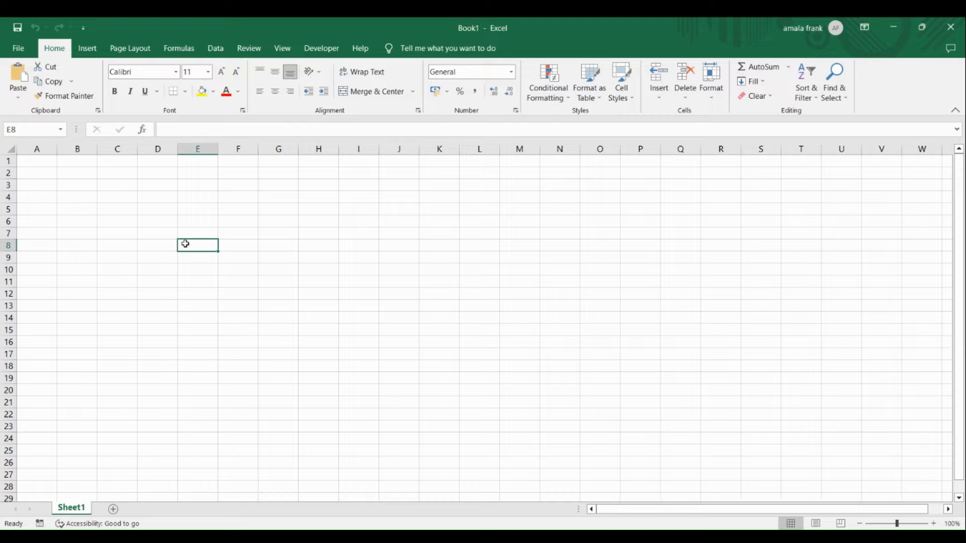
pyautogui.click(934, 523)
pyautogui.click(934, 524)
pyautogui.click(934, 523)
pyautogui.click(934, 523)
pyautogui.click(934, 524)
pyautogui.click(934, 524)
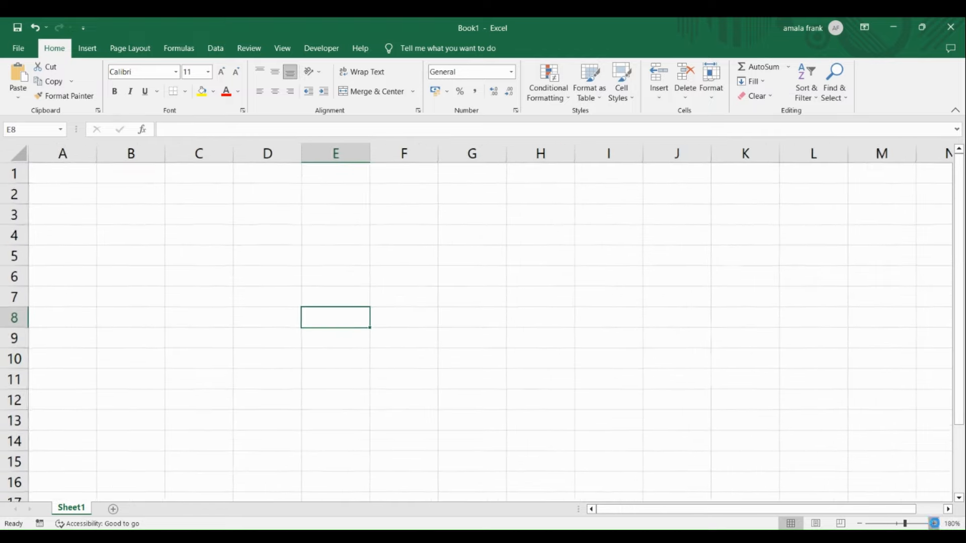
pyautogui.click(934, 524)
pyautogui.click(934, 524)
pyautogui.click(934, 524)
pyautogui.click(933, 523)
pyautogui.click(934, 524)
pyautogui.click(934, 523)
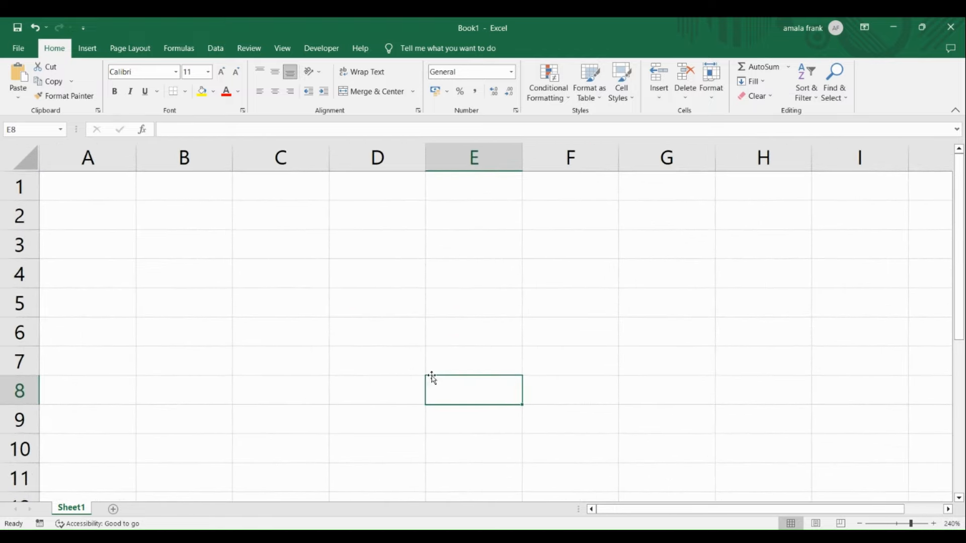
# Step: Enter the values 400, 500 and 600 in cells A1, A2 and A3
pyautogui.click(102, 193)
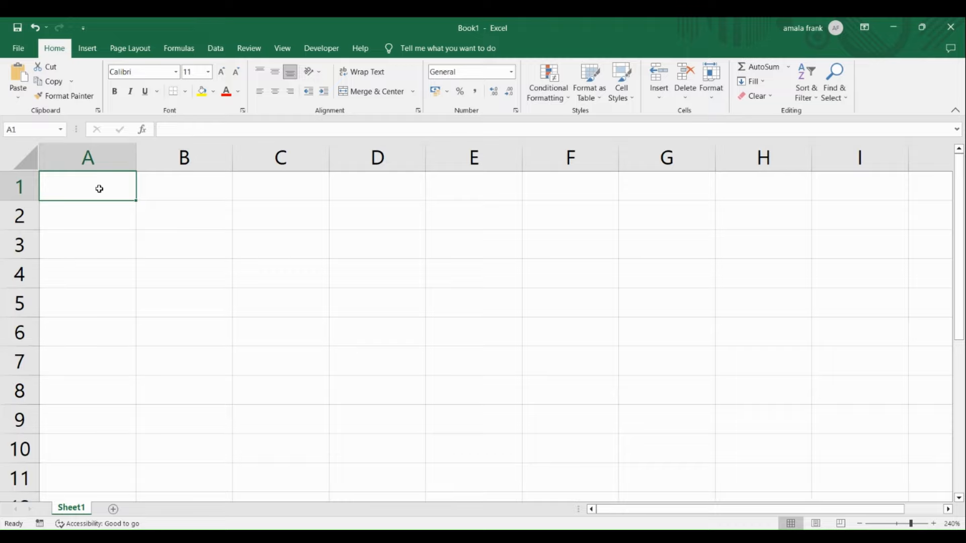
pyautogui.write('400')
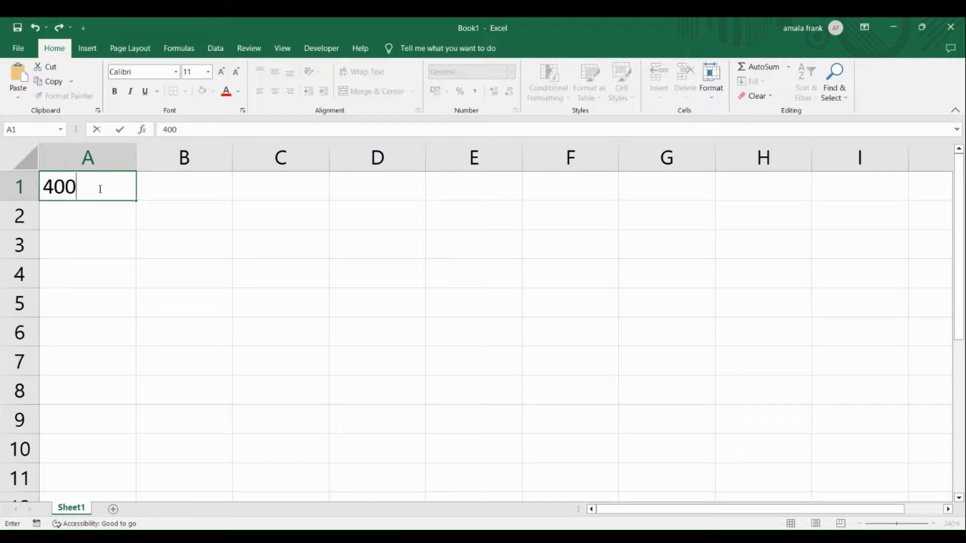
pyautogui.press('Return')
pyautogui.write('5')
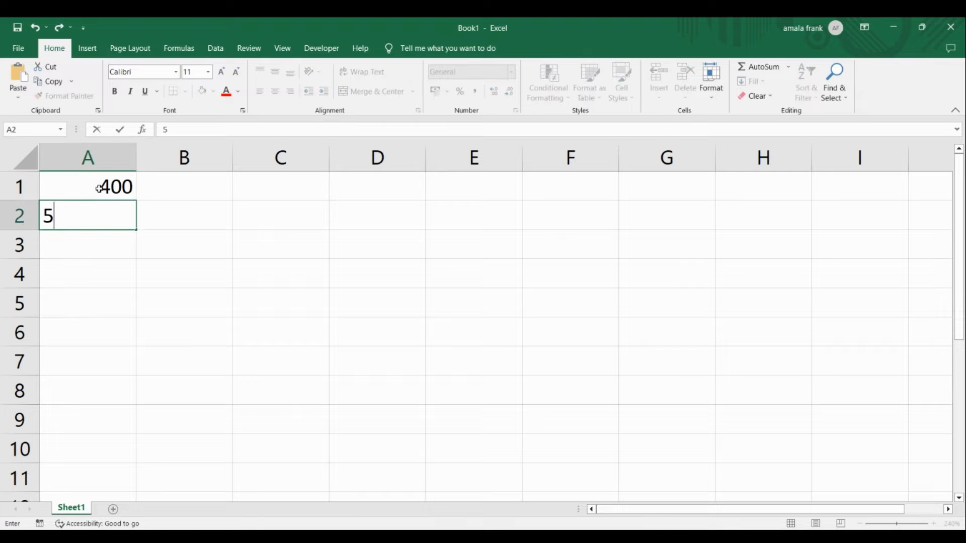
pyautogui.write('00')
pyautogui.press('Return')
pyautogui.write('600')
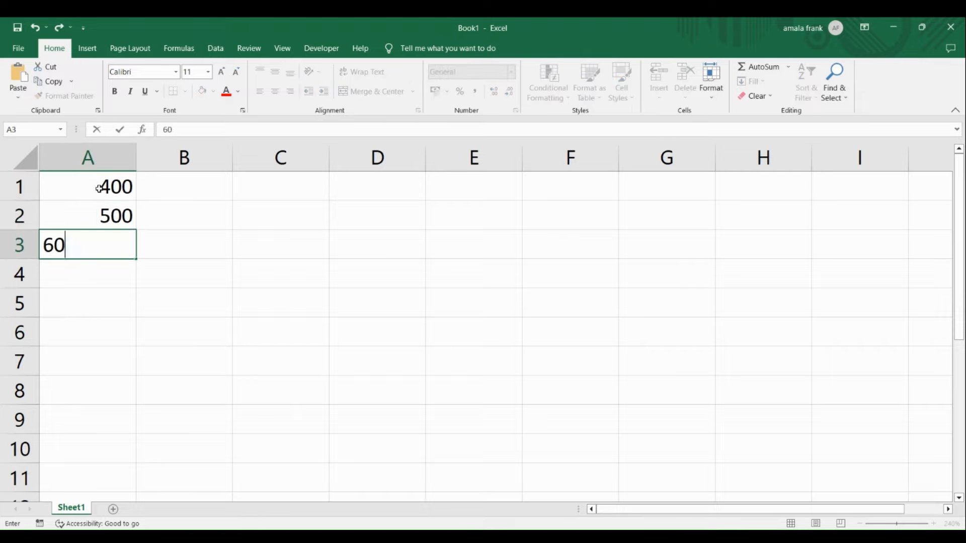
pyautogui.press('Return')
pyautogui.click(127, 198)
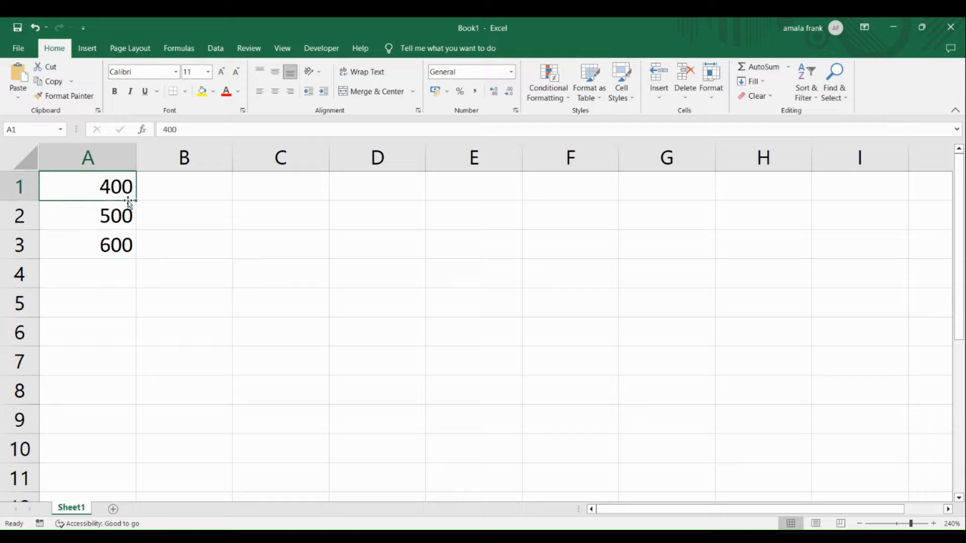
pyautogui.click(105, 218)
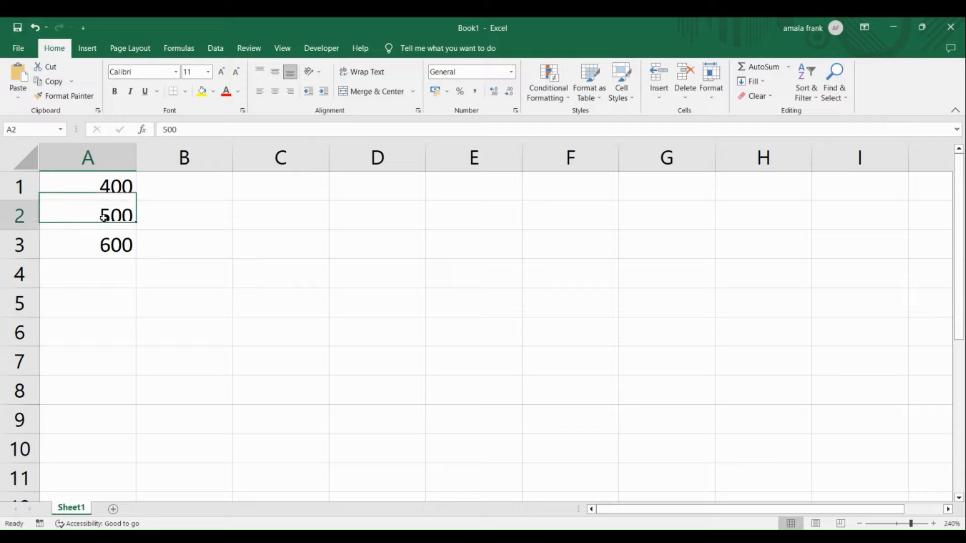
pyautogui.click(107, 244)
pyautogui.click(116, 189)
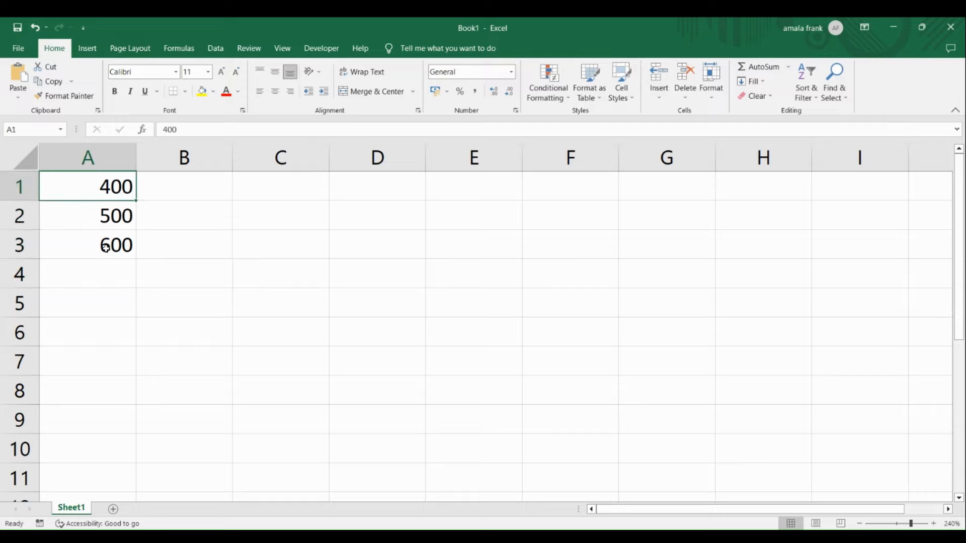
pyautogui.click(105, 249)
# Step: Add the three numbers as constants in cell A4 with the formula =400+500+600
pyautogui.click(101, 276)
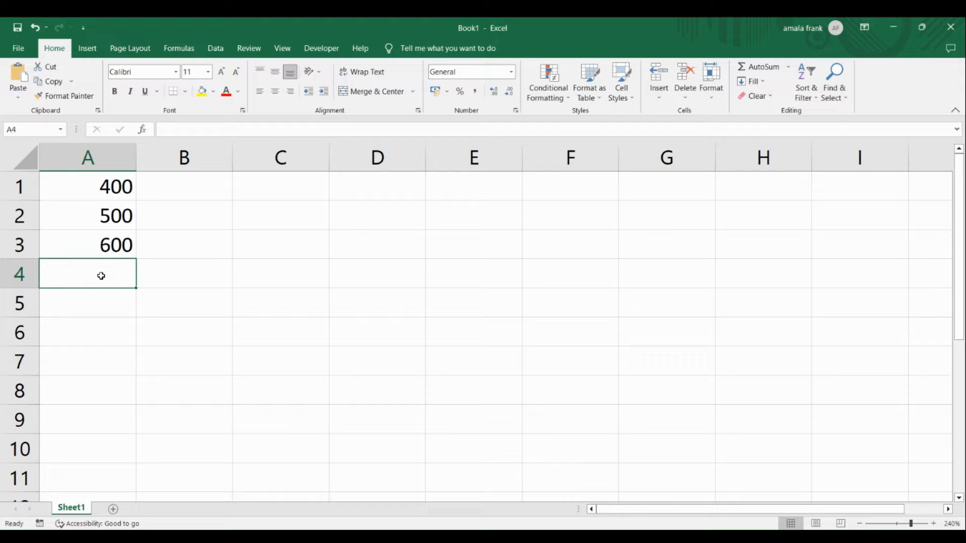
pyautogui.write('=')
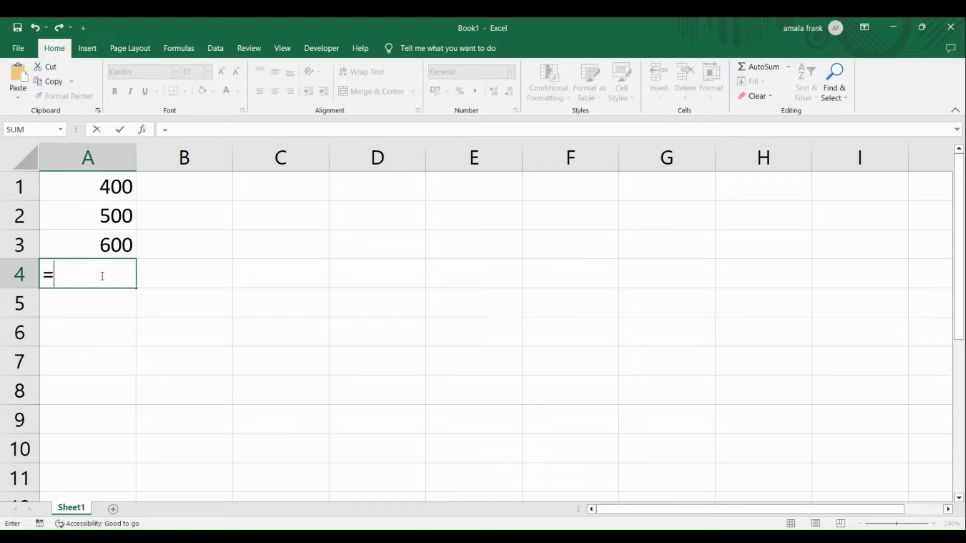
pyautogui.write('400')
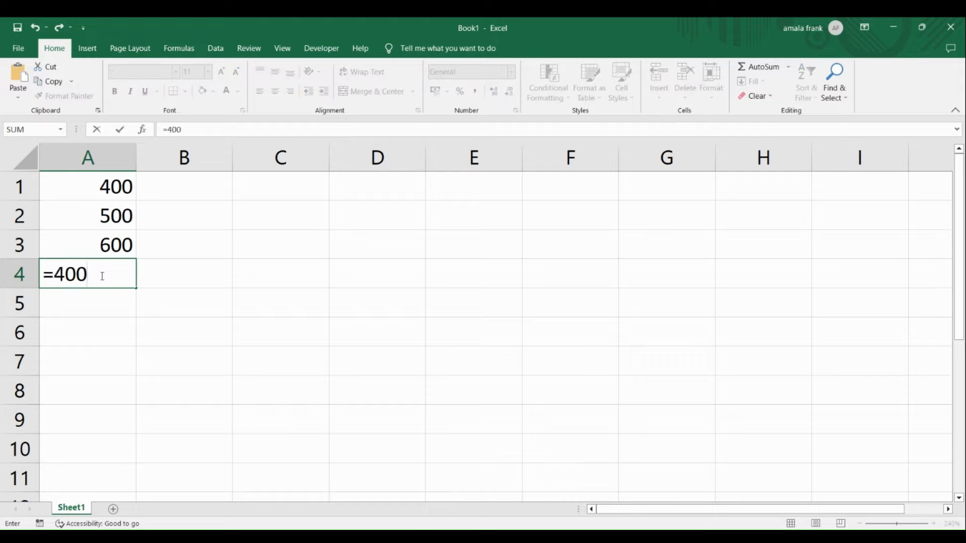
pyautogui.write('+500+600')
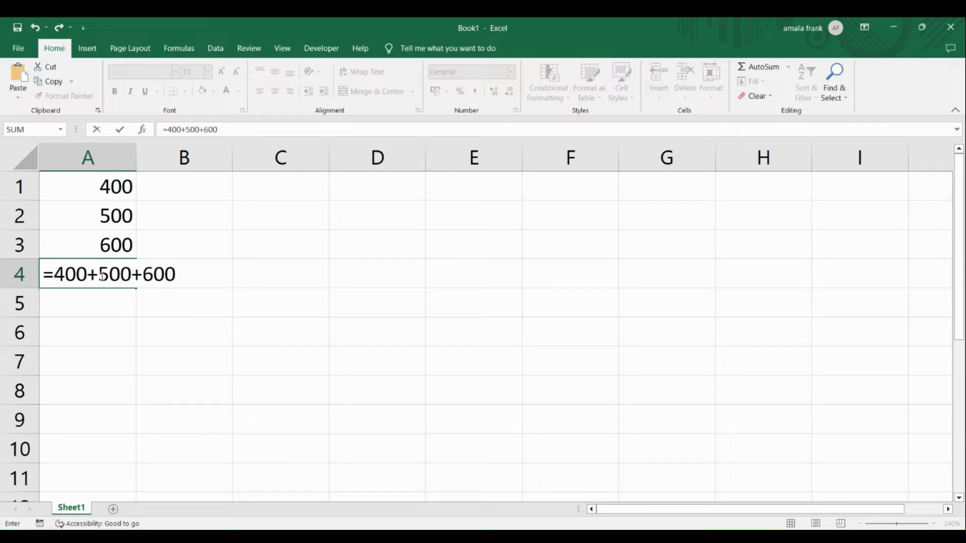
pyautogui.press('Return')
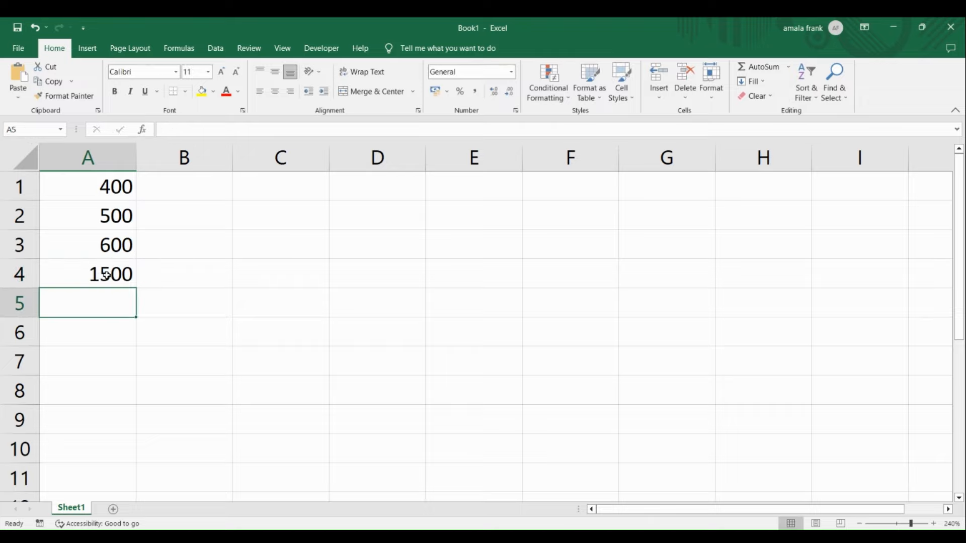
# Step: Inspect the formula in cell A4 in edit mode to see how the sum is built from typed constants
pyautogui.click(106, 275)
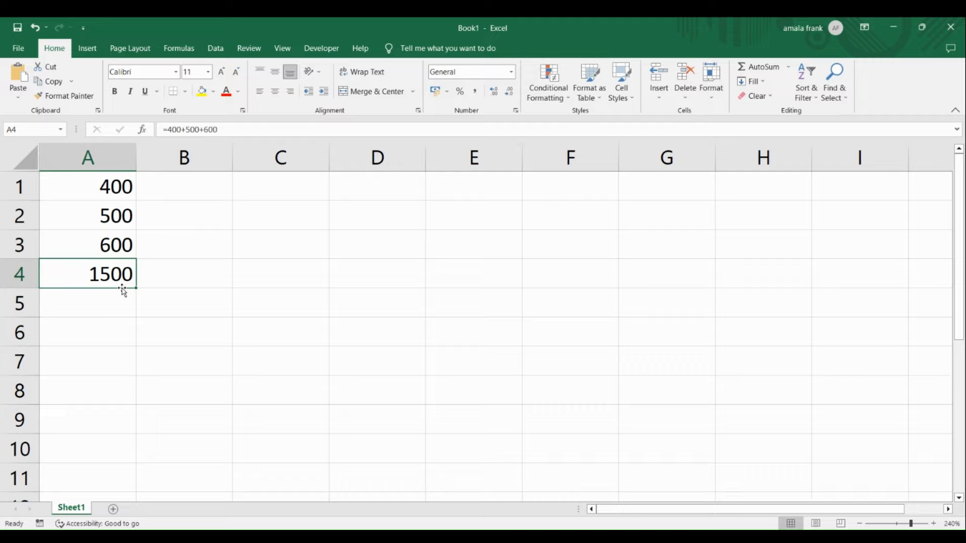
pyautogui.press('F2')
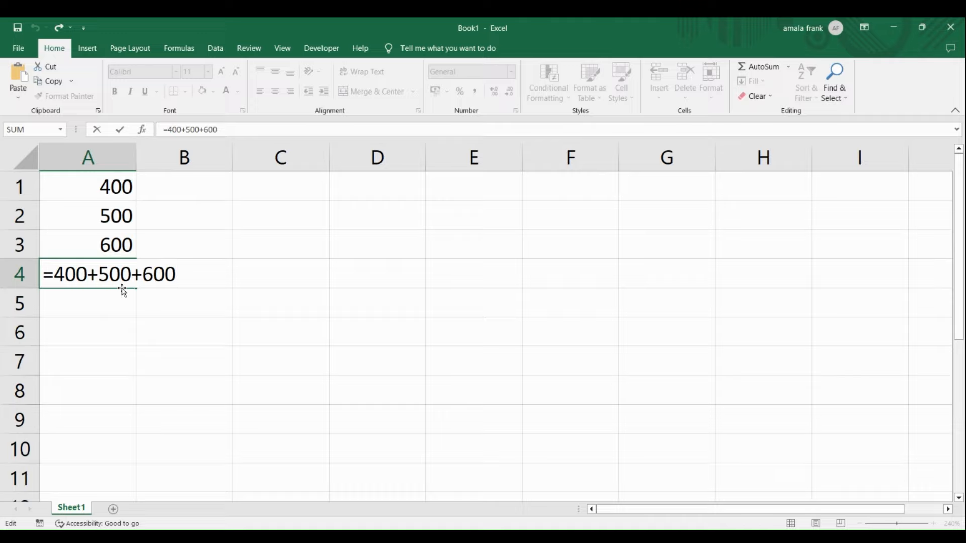
pyautogui.press('Return')
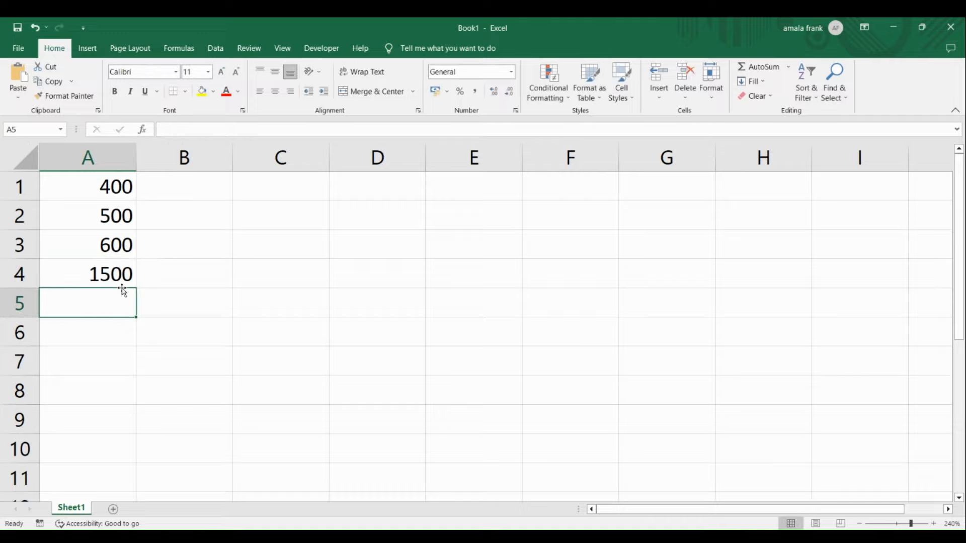
pyautogui.click(123, 277)
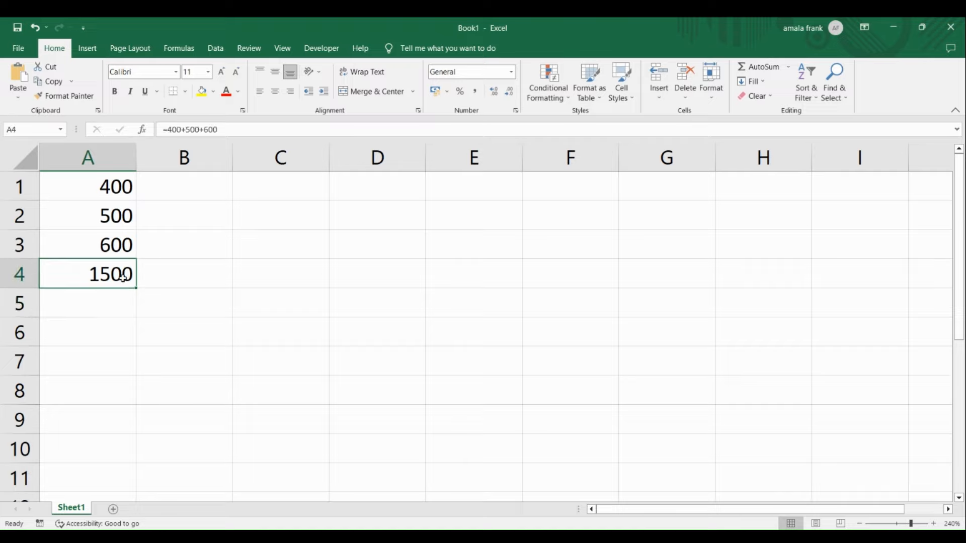
pyautogui.press('F2')
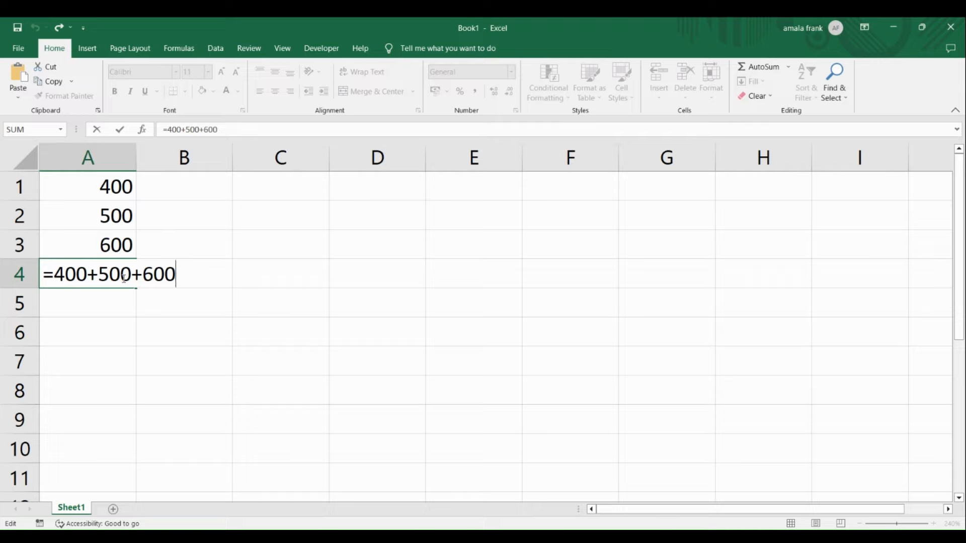
pyautogui.press('Return')
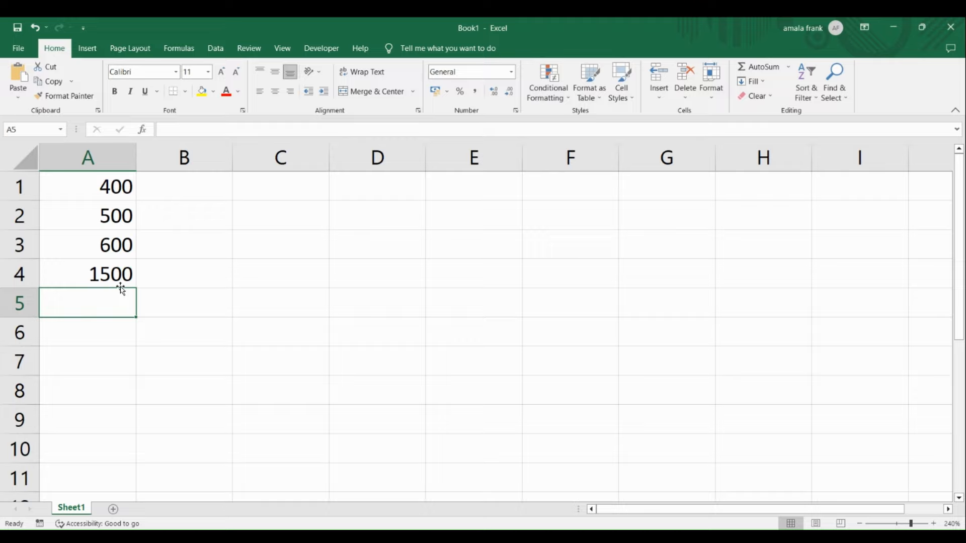
# Step: Add the same three cells by reference in cell A5 with the formula =A1+A2+A3
pyautogui.write('=')
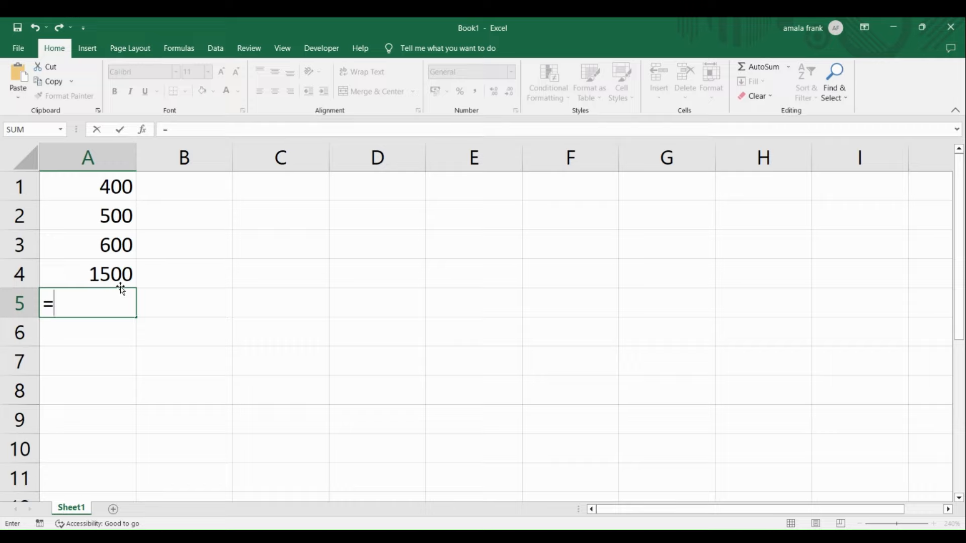
pyautogui.write('a1')
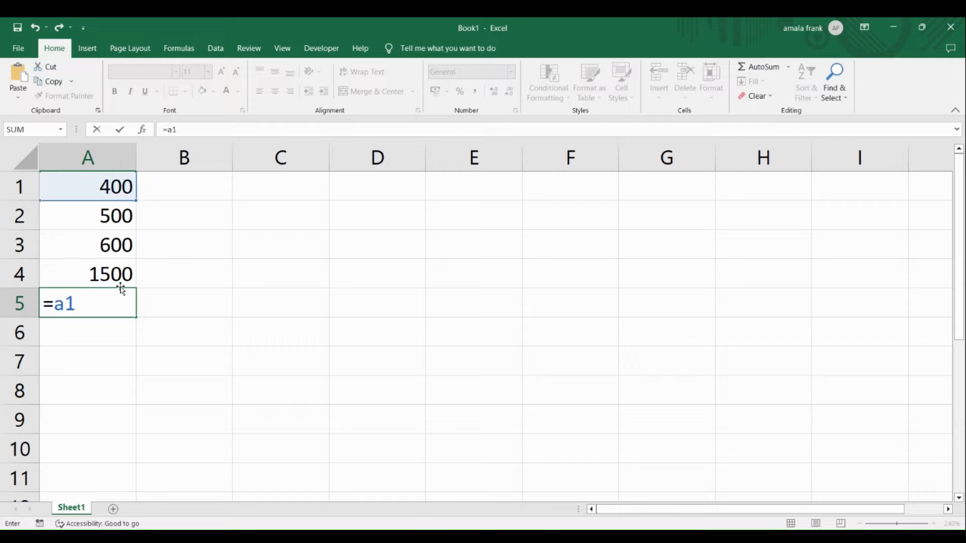
pyautogui.write('+a2')
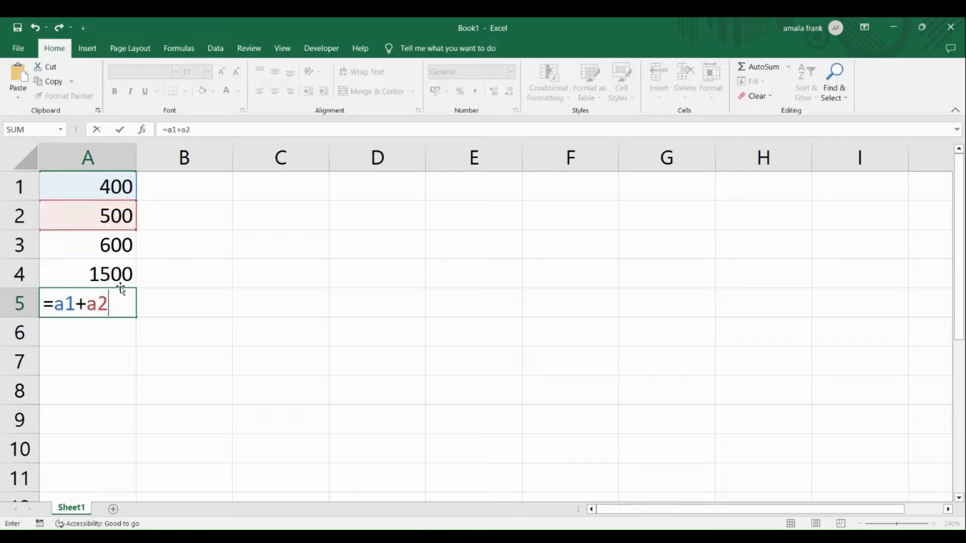
pyautogui.write('+a3')
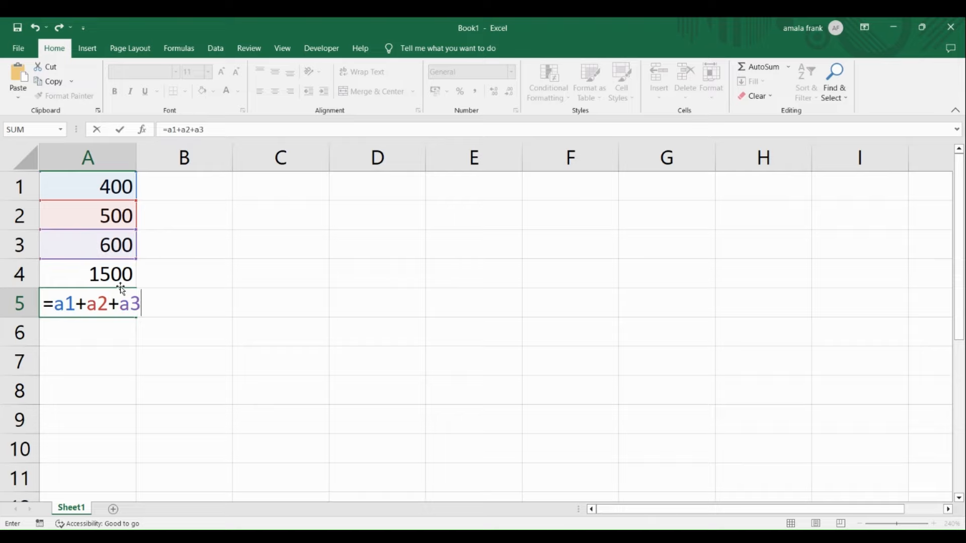
pyautogui.press('Return')
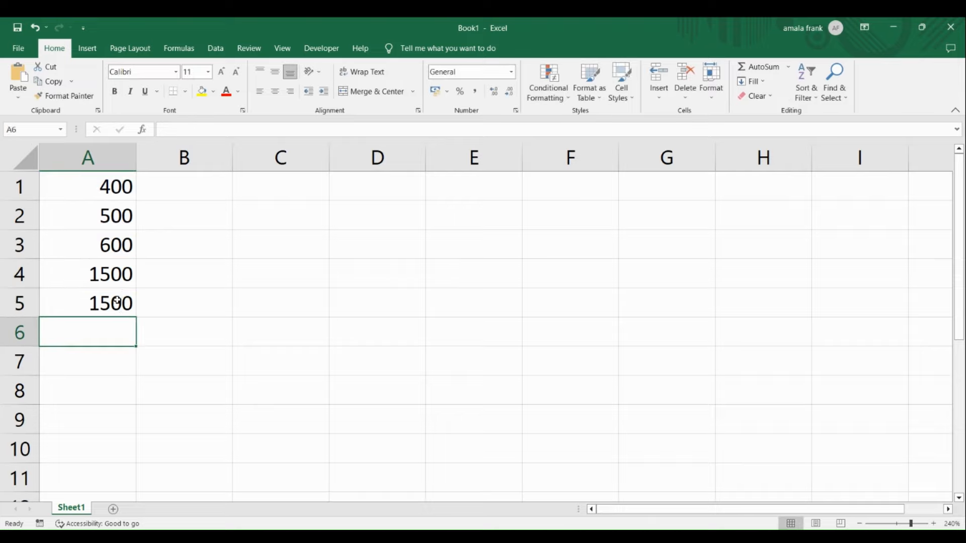
# Step: Inspect the cell references in the formula of cell A5 in edit mode, without saving the workbook
pyautogui.click(117, 300)
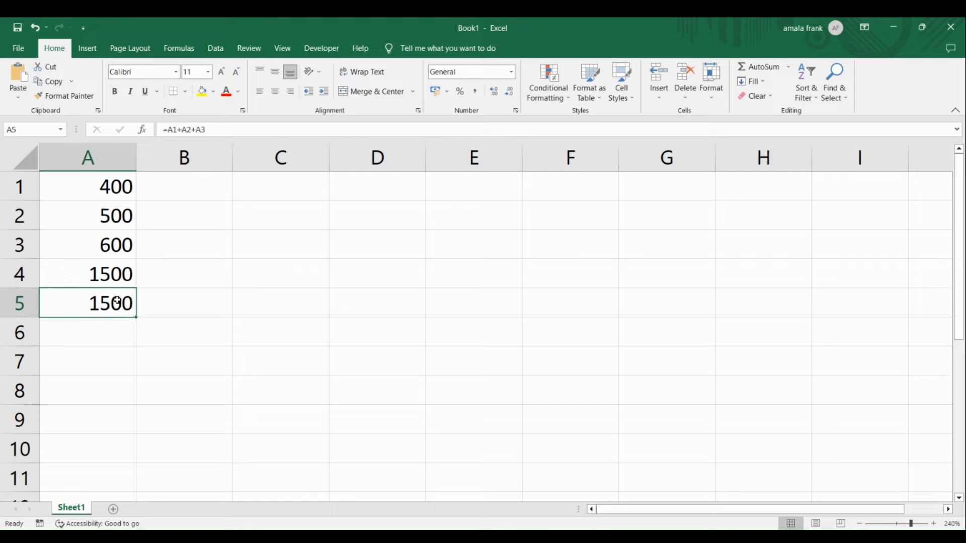
pyautogui.press('F2')
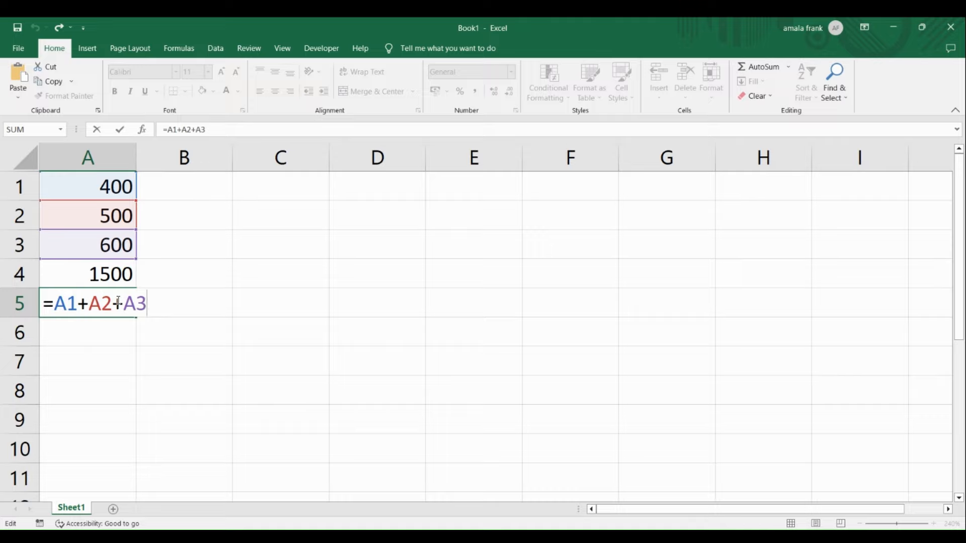
pyautogui.press('Return')
pyautogui.click(117, 301)
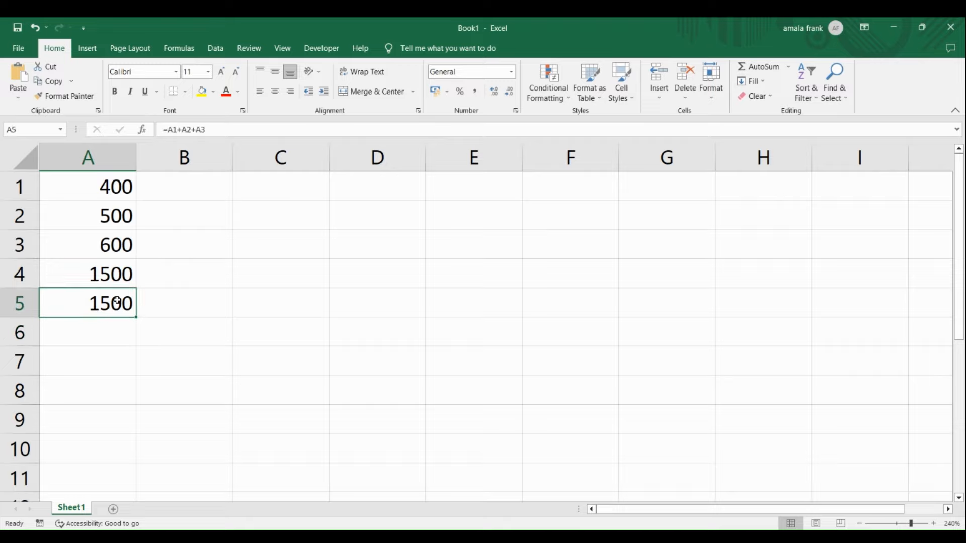
pyautogui.press('F2')
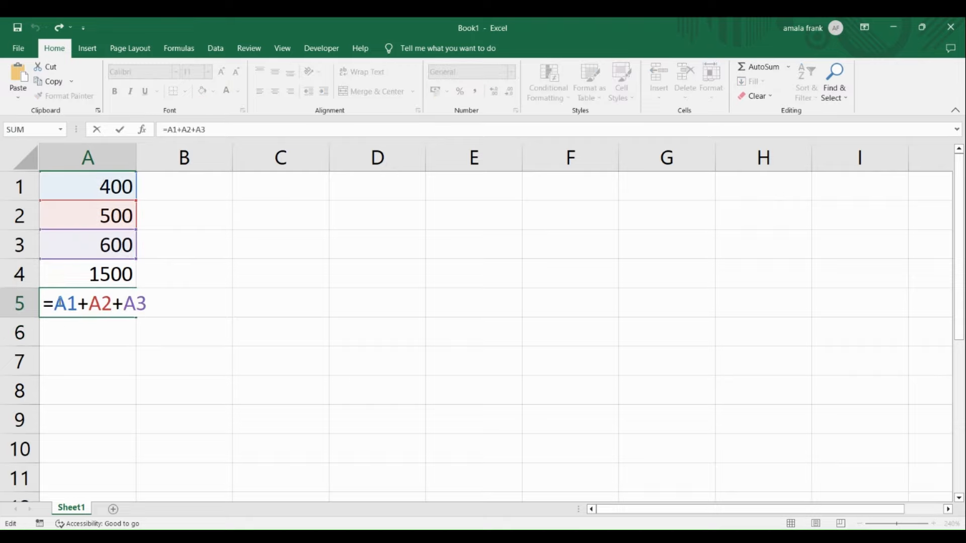
pyautogui.moveTo(55, 302); pyautogui.dragTo(148, 297)
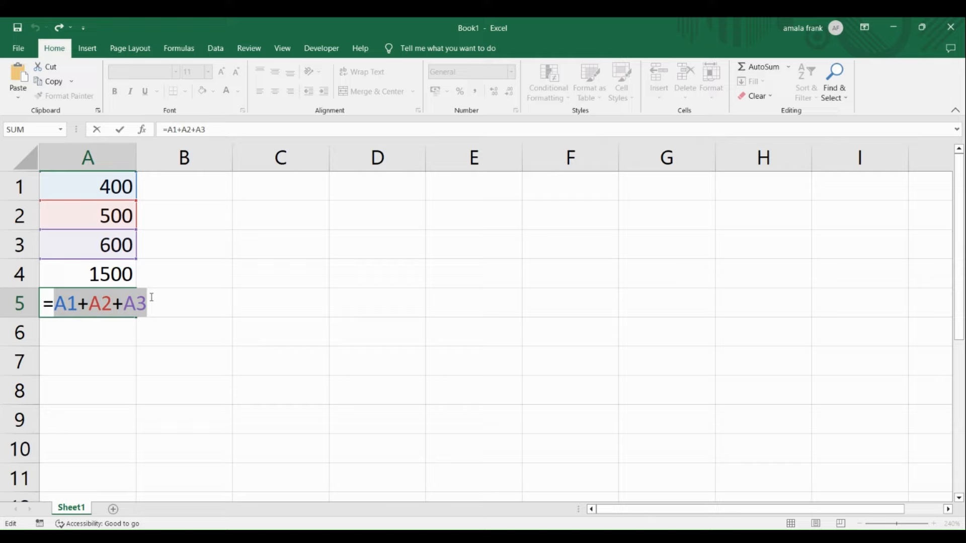
pyautogui.hotkey('ctrl', 's')
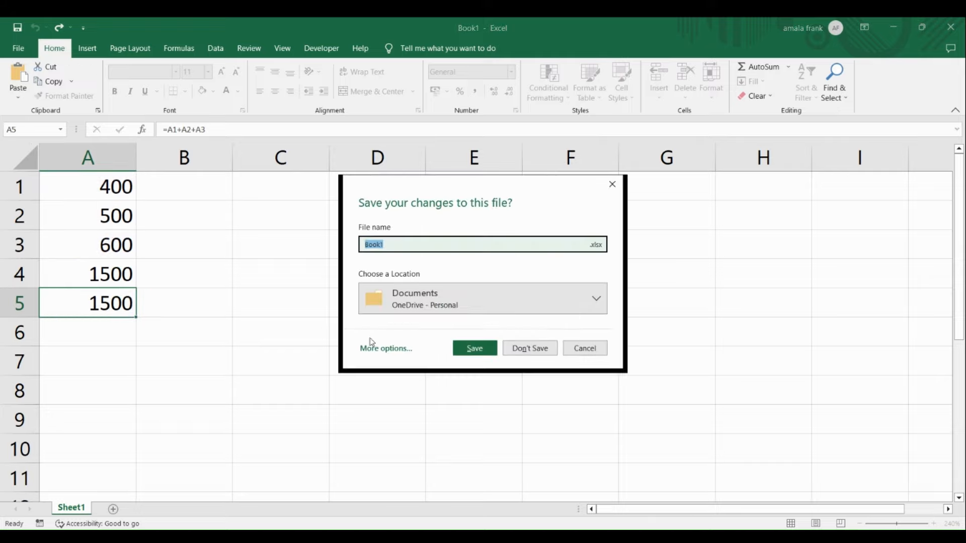
pyautogui.click(577, 351)
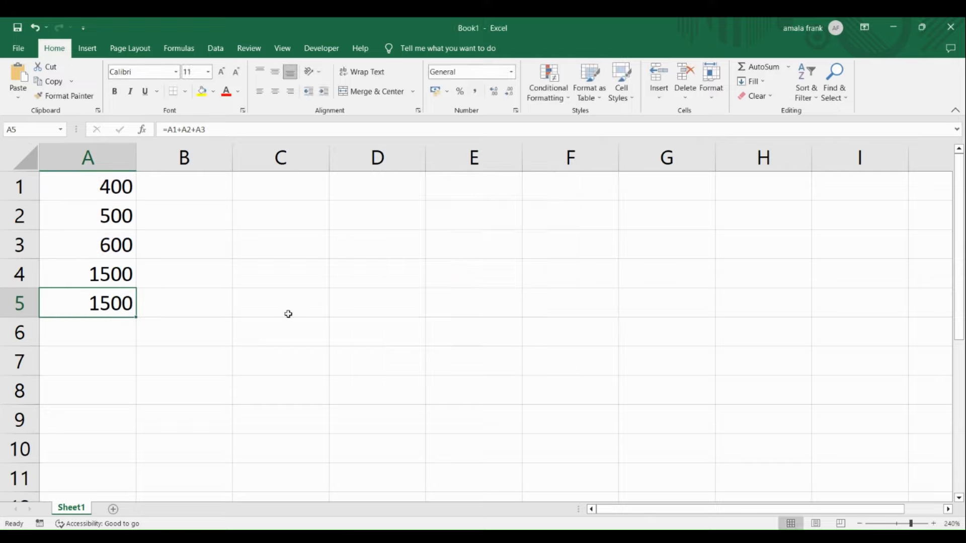